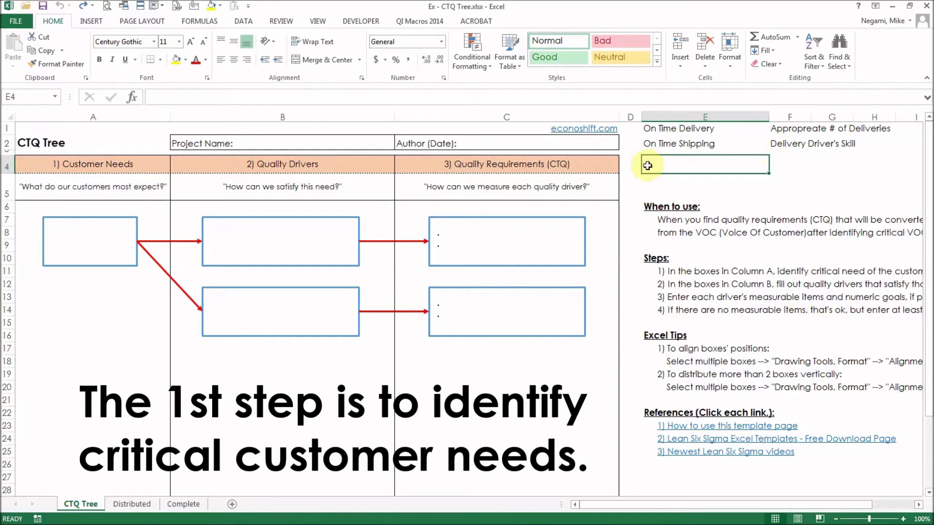
Copy 'On Time Delivery' from cell E1 into the Customer Needs box.
left_click(97, 167)
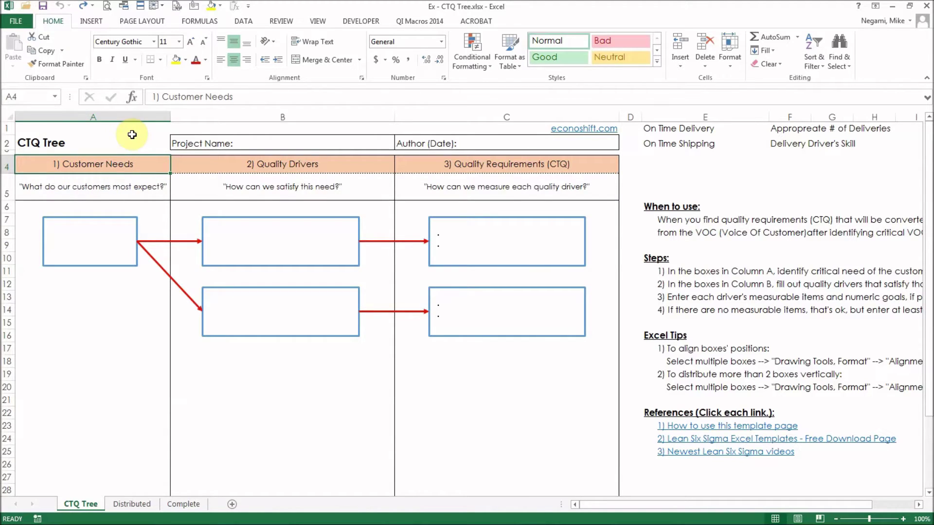
left_click(124, 188)
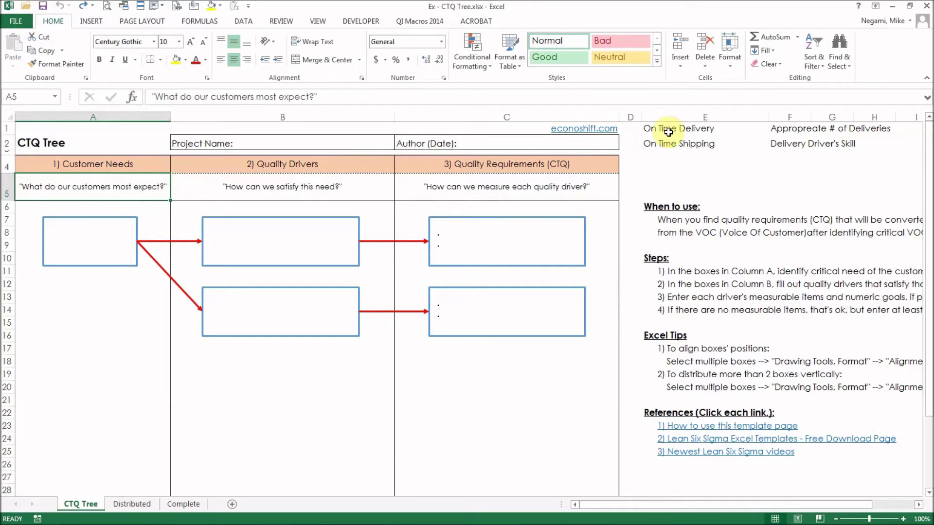
left_click(697, 131)
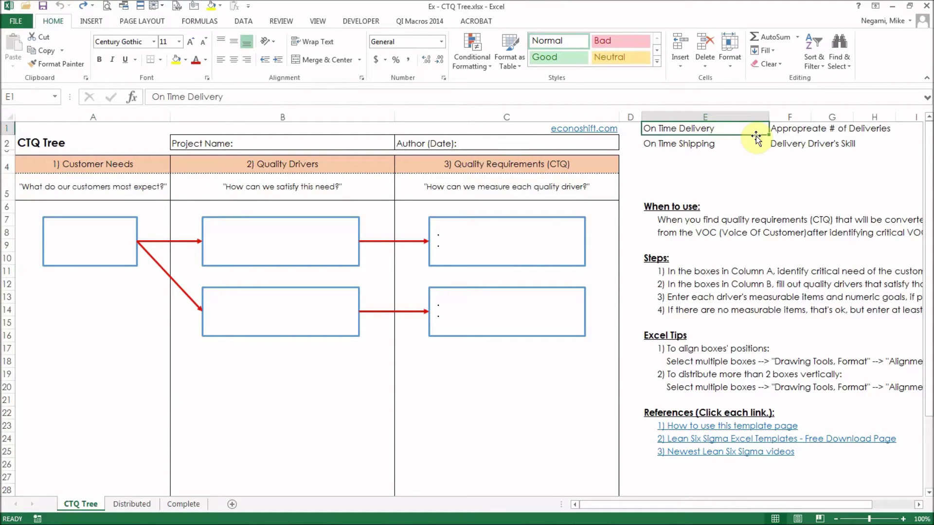
key("ctrl+c")
left_click(104, 239)
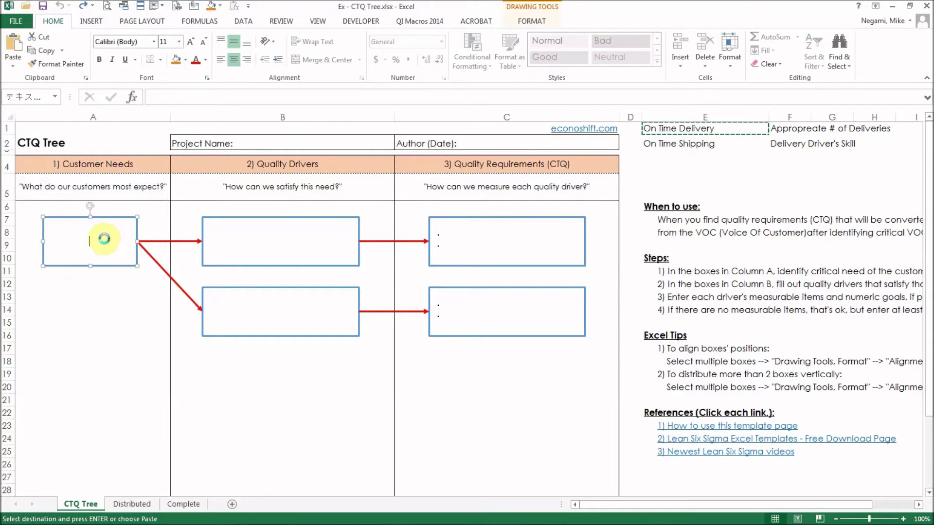
key("ctrl+v")
left_click(666, 162)
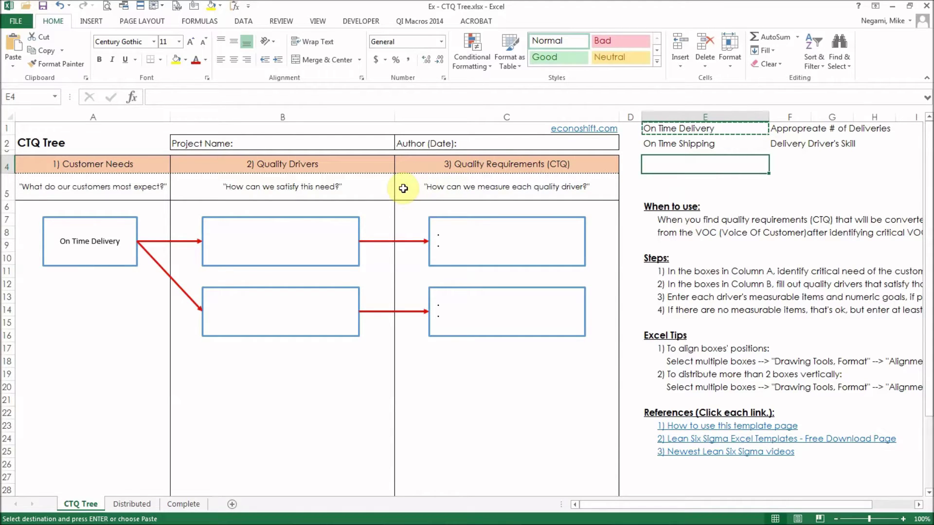
Paste 'On Time Shipping' into the upper Quality Drivers box.
left_click(371, 170)
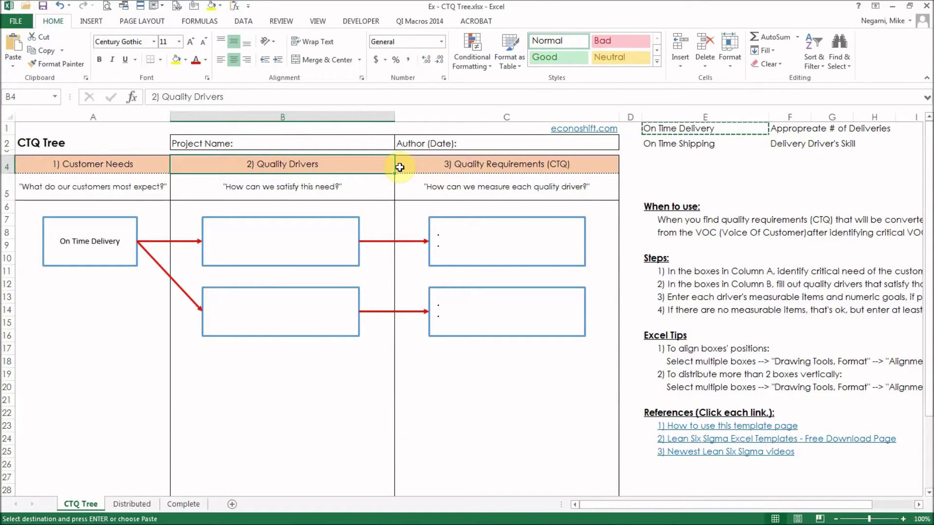
left_click(376, 180)
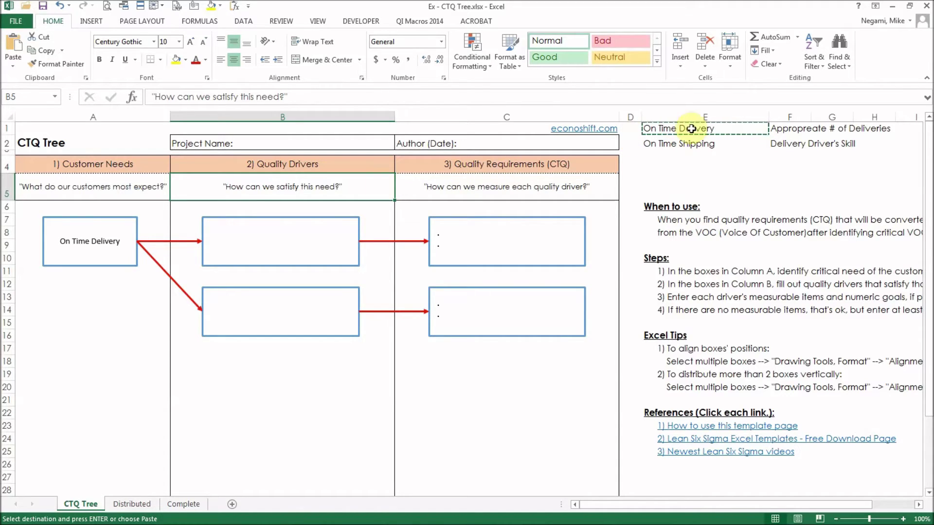
left_click(700, 143)
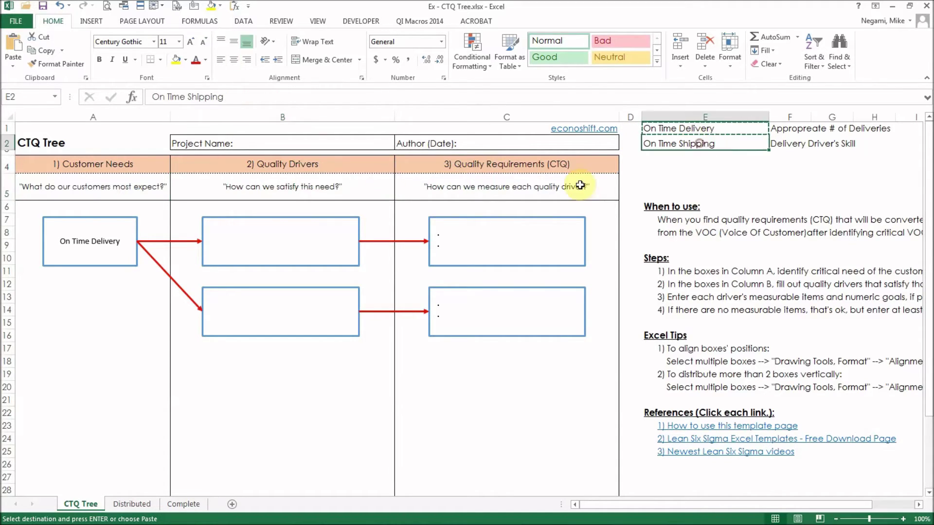
left_click(299, 248)
key("ctrl+v")
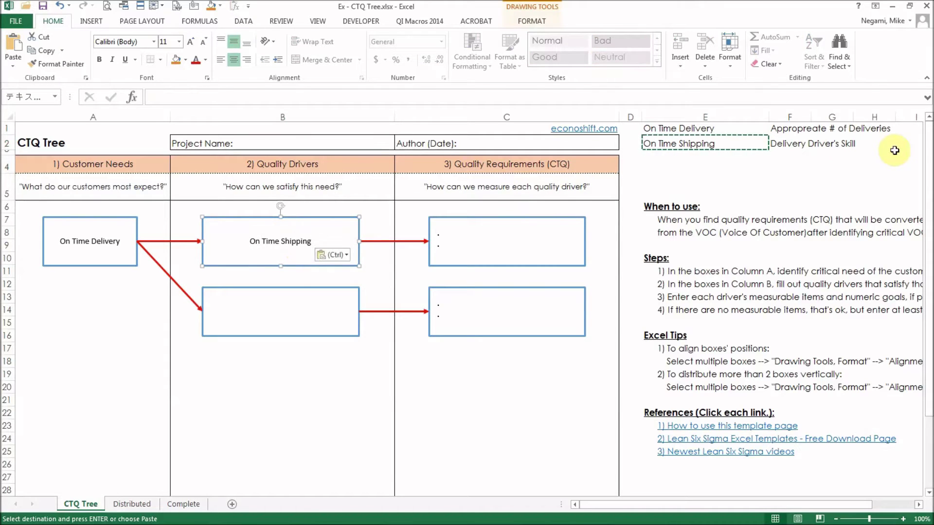
Copy 'Appropreate # of Deliveries' from F1 into the lower Quality Drivers box.
left_click(825, 132)
key("ctrl+c")
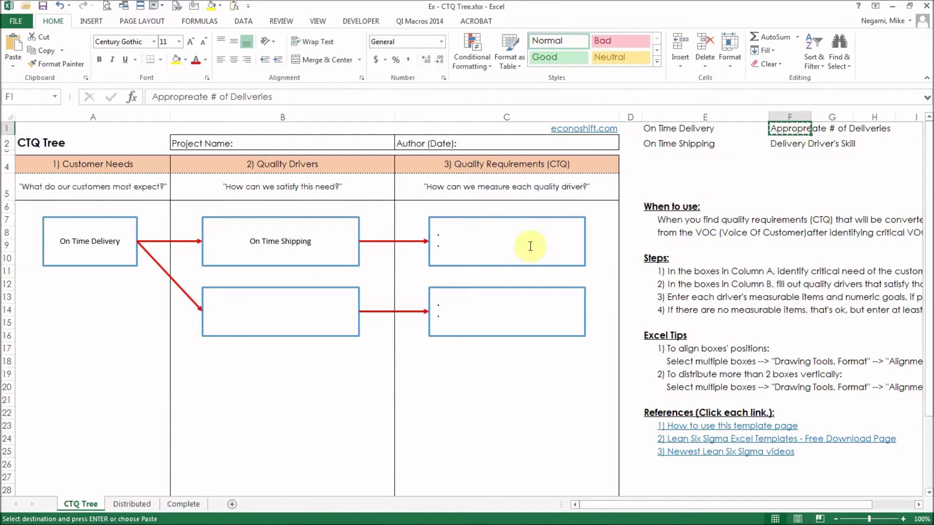
left_click(313, 307)
key("ctrl+v")
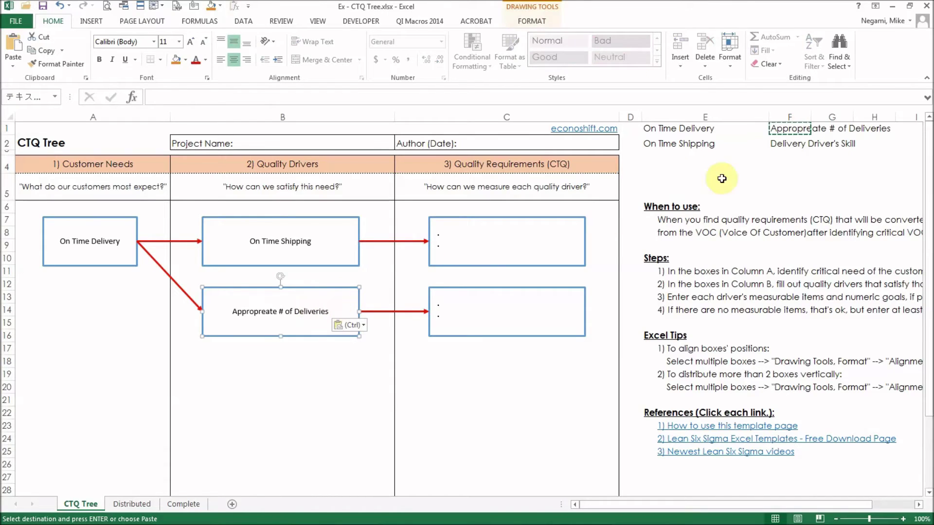
left_click(772, 145)
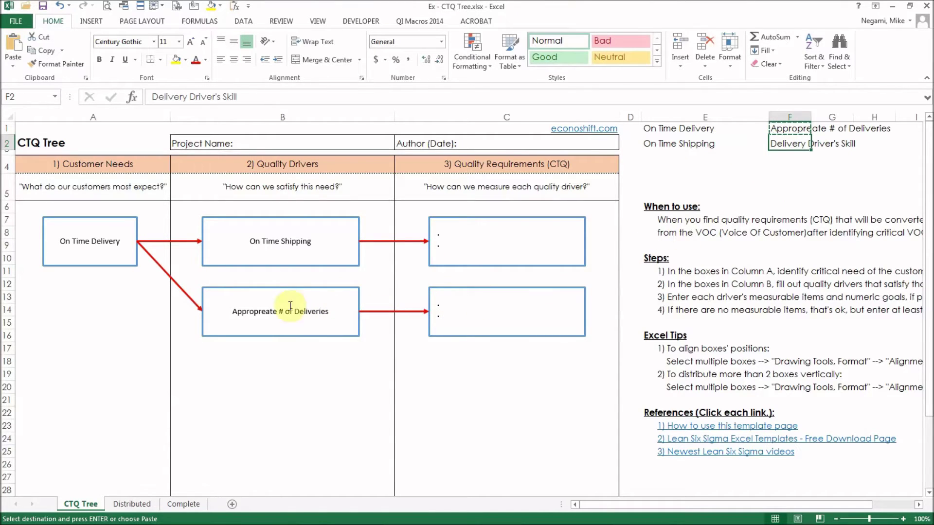
Duplicate the lower branch's arrow, driver box and requirements box below it.
left_click(177, 287)
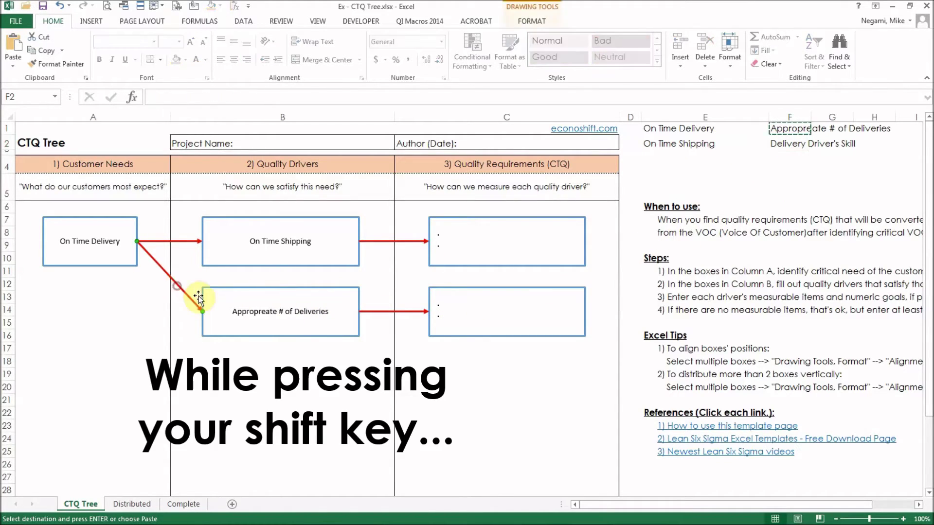
left_click(287, 323, "shift")
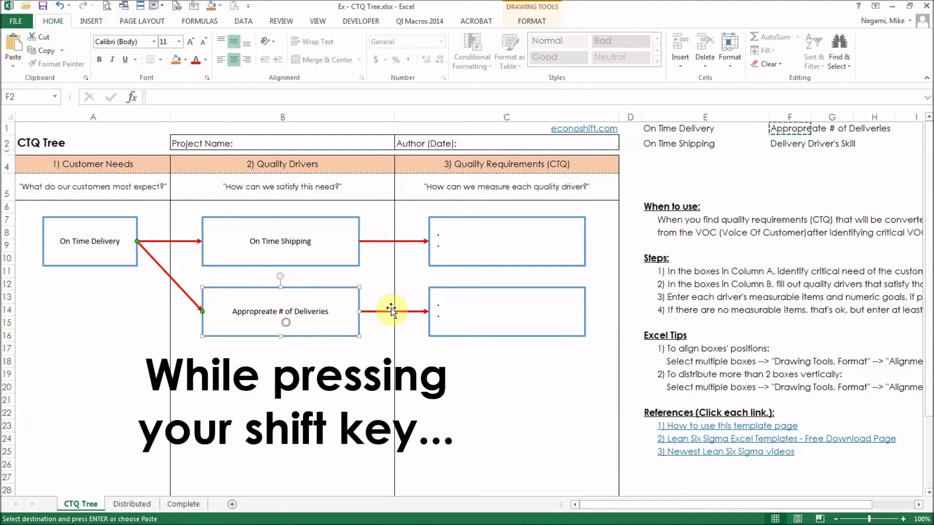
left_click(474, 315, "shift")
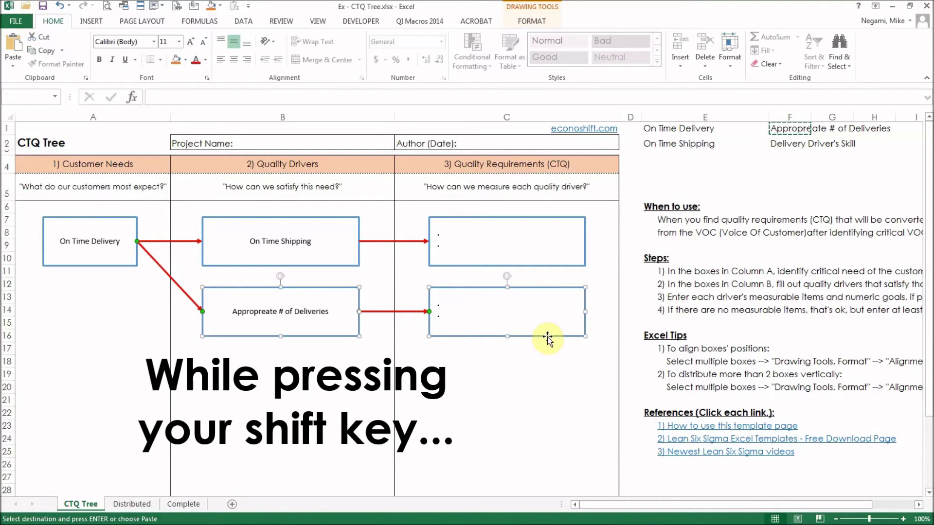
left_click_drag(547, 338, 566, 402)
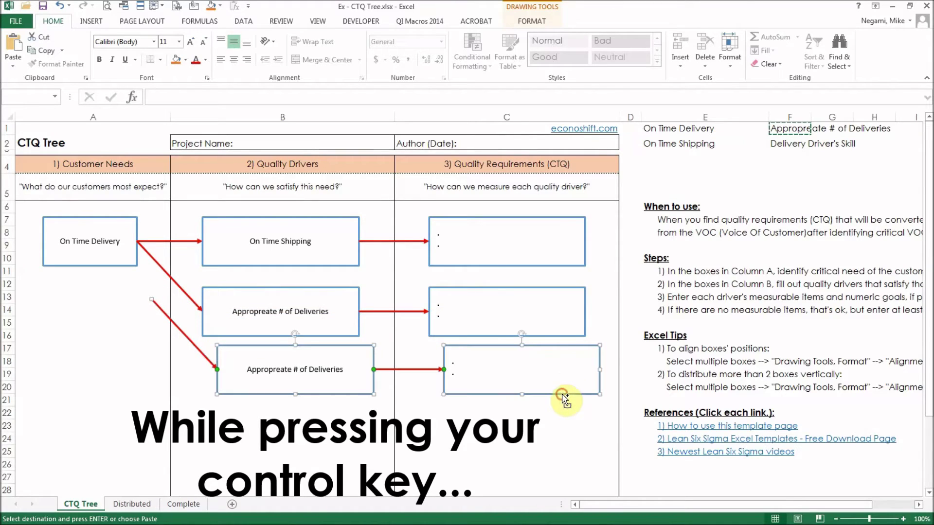
Replace the new driver box's text with 'Delivery Driver's Skill' copied from F2.
left_click(775, 144)
key("ctrl+c")
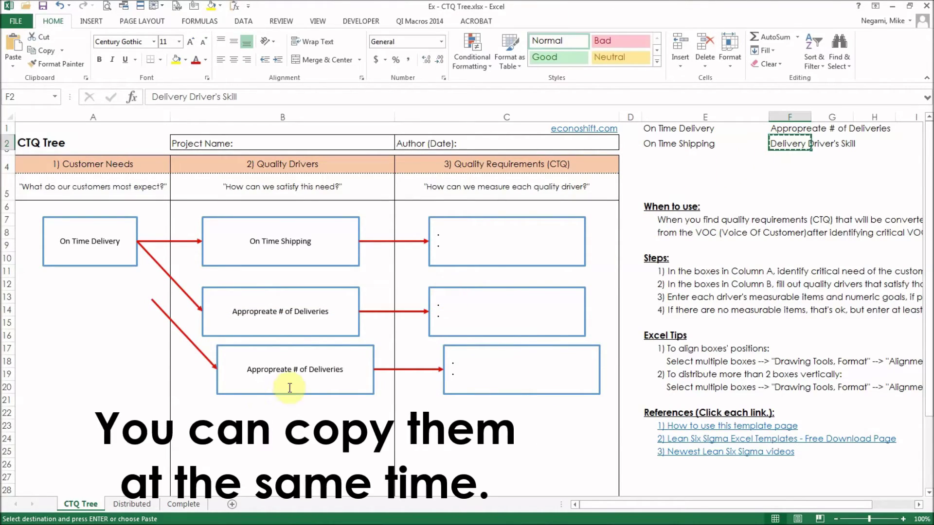
left_click(292, 371)
left_click_drag(247, 370, 362, 387)
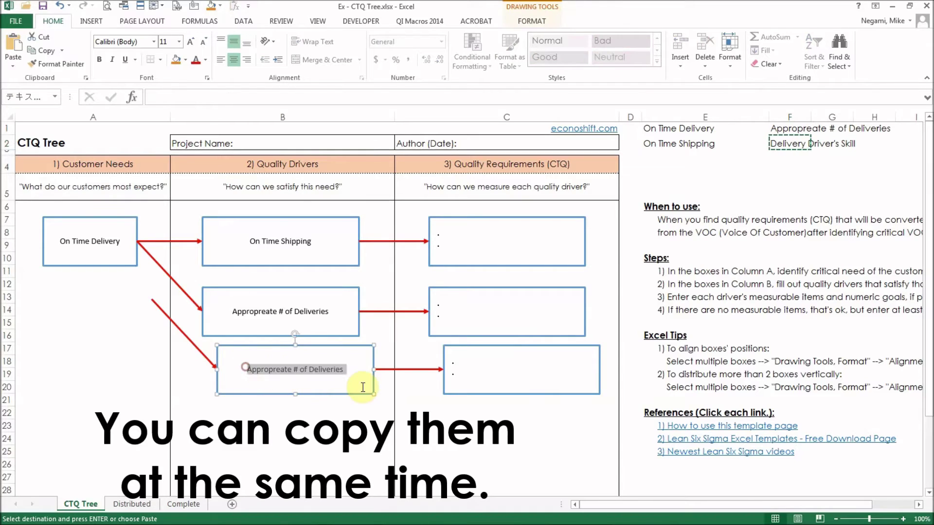
key("ctrl+v")
left_click(698, 167)
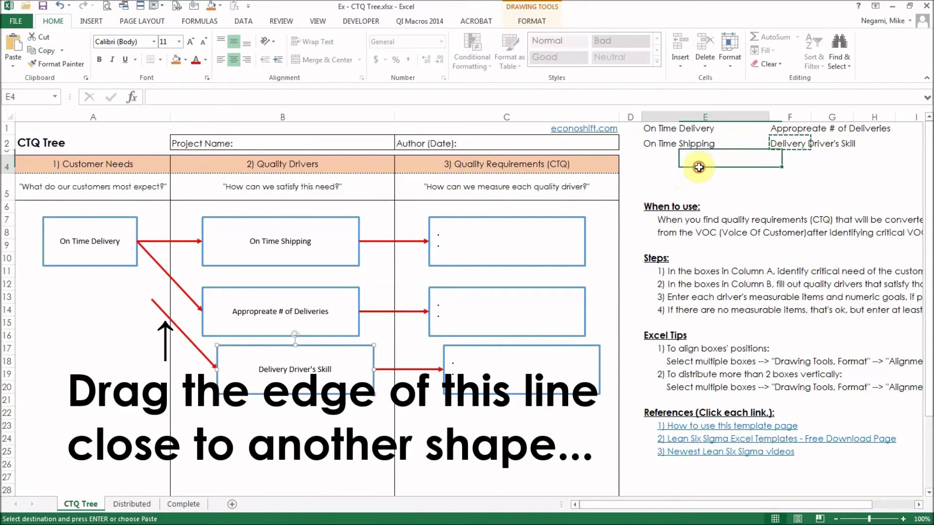
key("Escape")
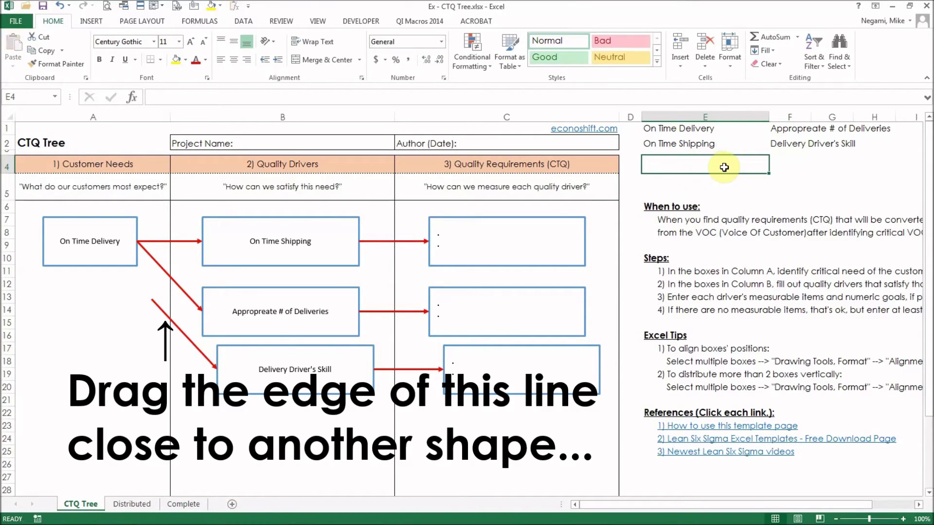
Attach the new arrow to On Time Delivery and move that box lower.
left_click_drag(164, 309, 134, 261)
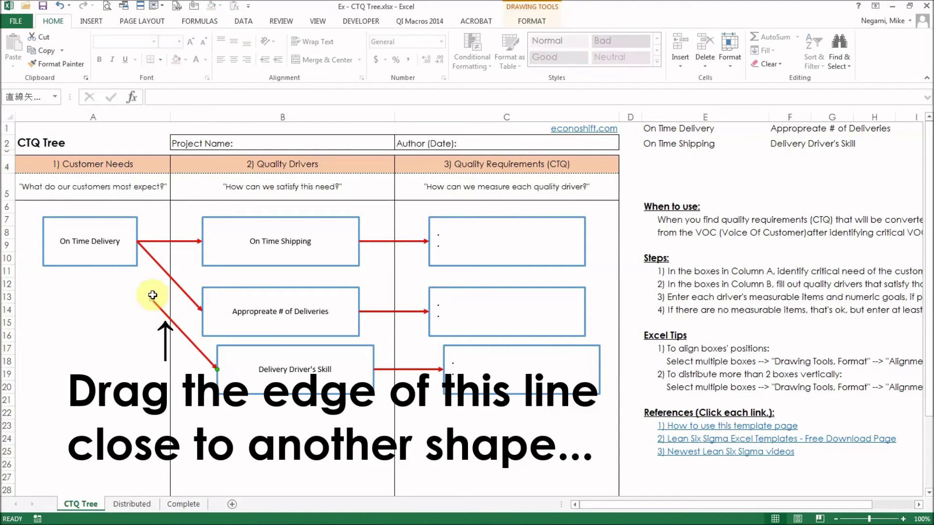
left_click_drag(134, 261, 137, 243)
left_click(115, 257)
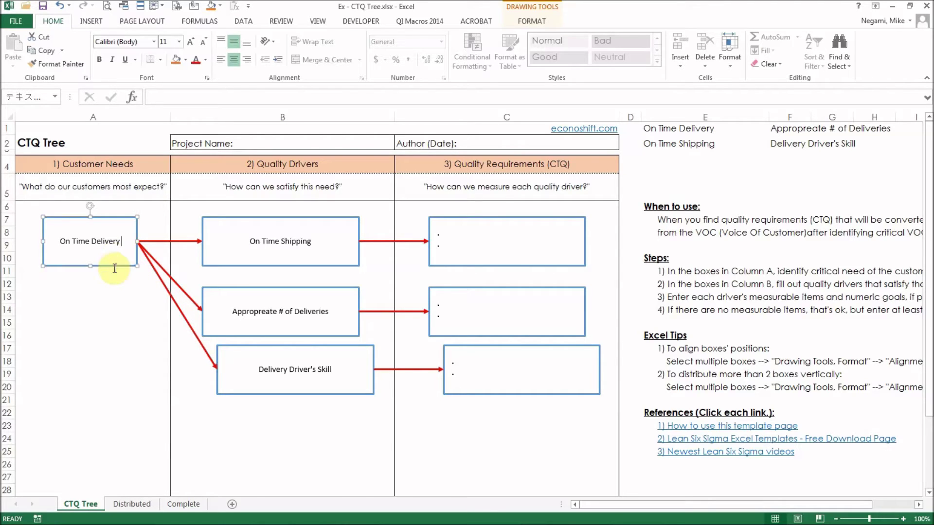
left_click_drag(114, 268, 108, 339)
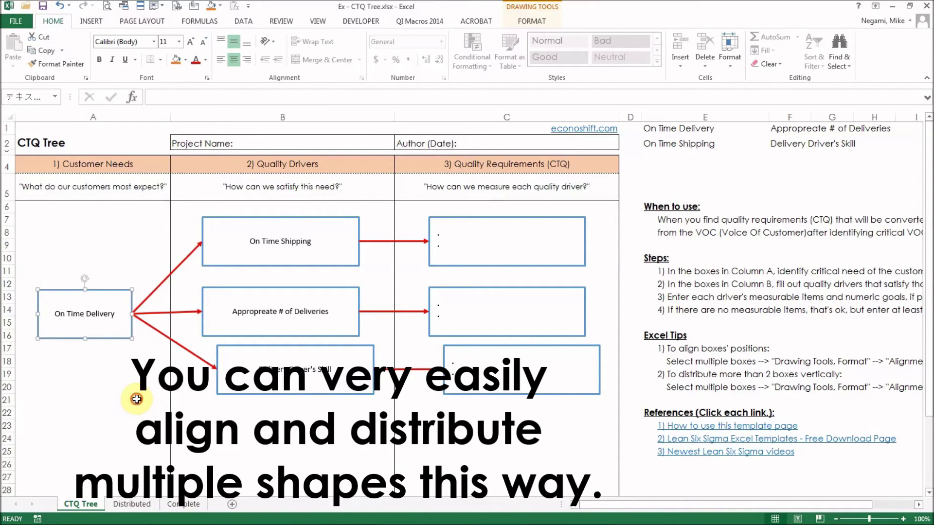
Apply Align Left and Distribute Vertically to the three quality driver boxes.
left_click(137, 399)
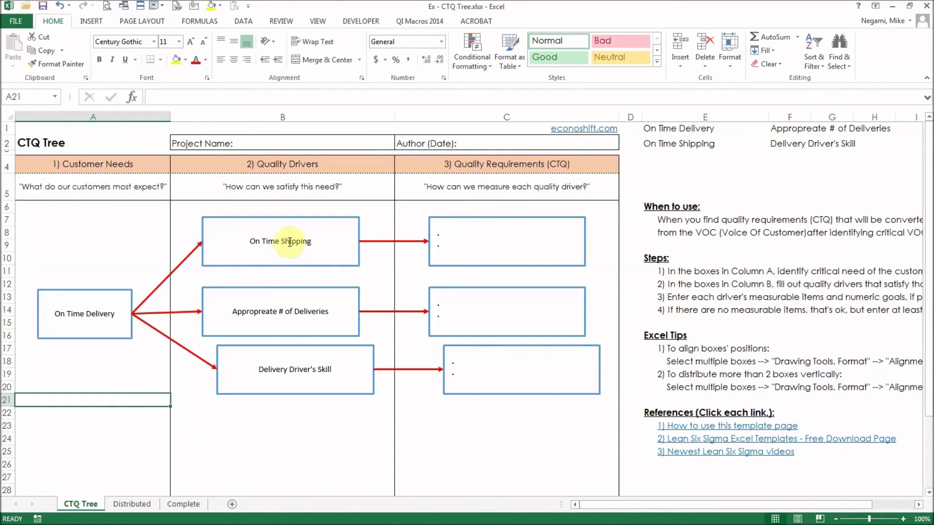
left_click(290, 242)
left_click(283, 311, "ctrl")
left_click(284, 370, "ctrl")
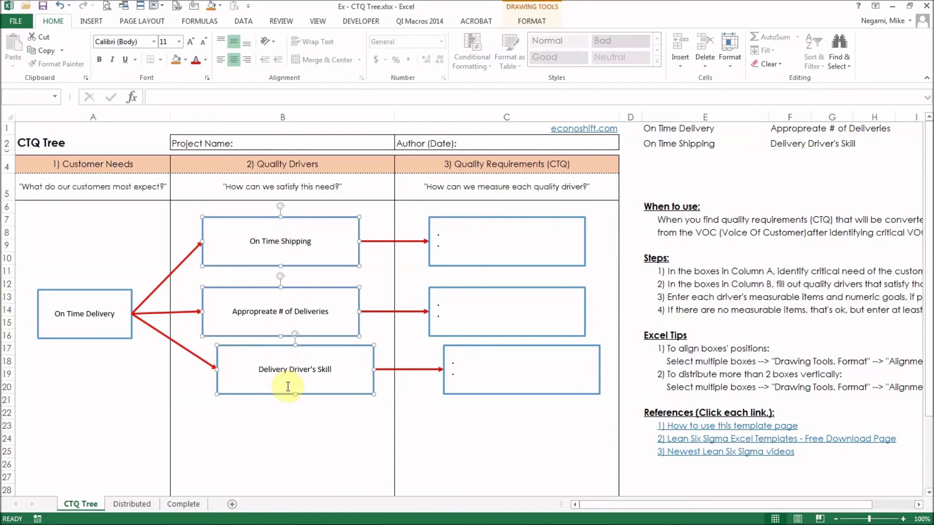
left_click(535, 22)
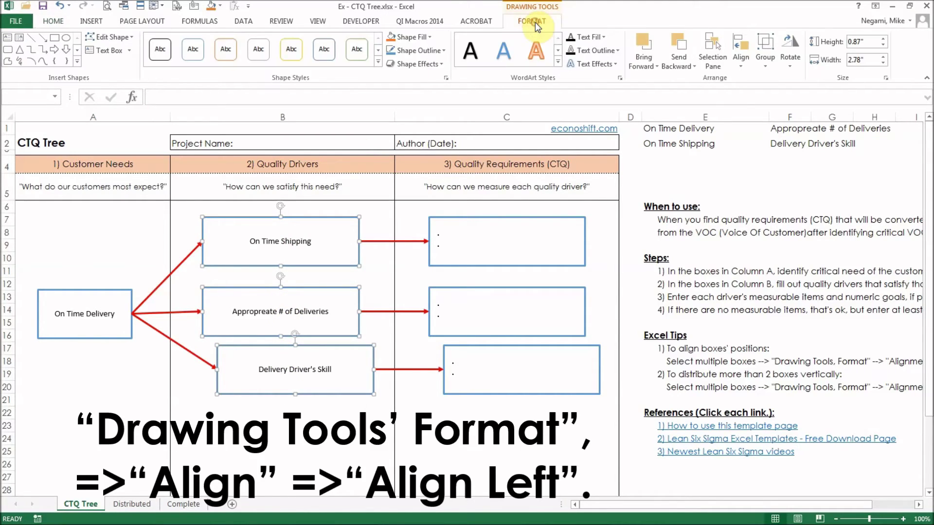
left_click(747, 50)
left_click(748, 78)
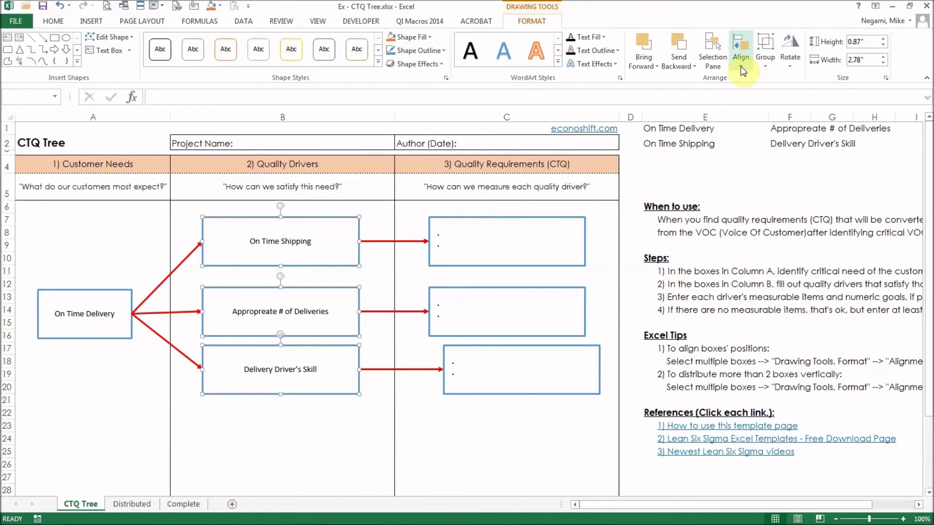
left_click(740, 61)
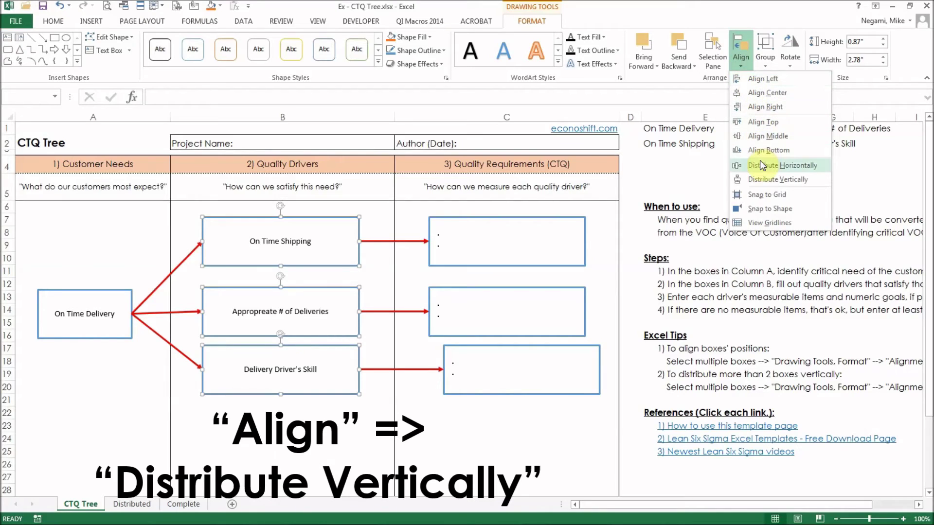
left_click(762, 180)
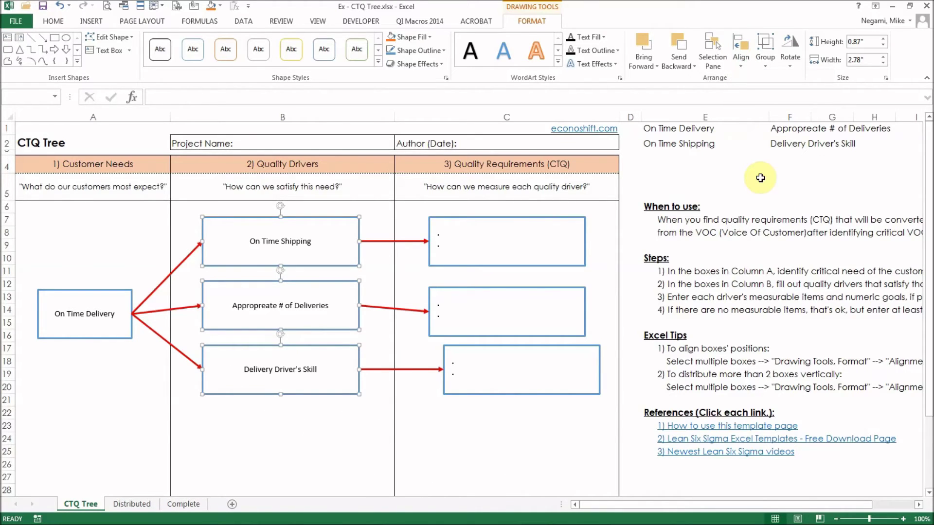
left_click(716, 176)
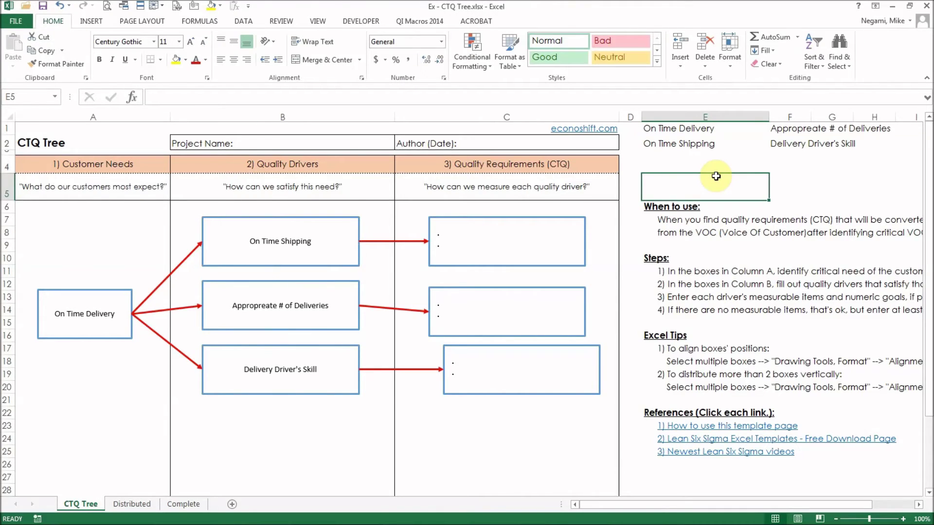
Switch to the Distributed sheet and select the CTQ header and question cells C4 and C5.
left_click(141, 503)
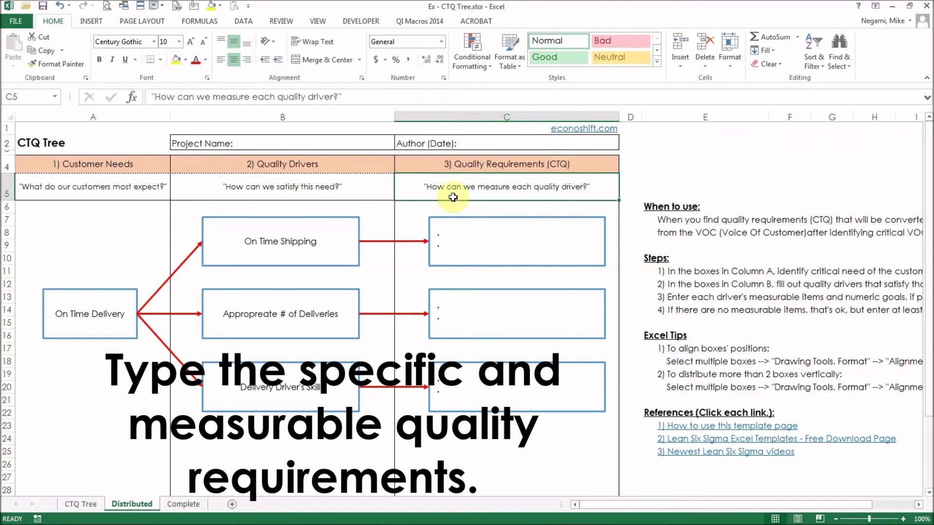
left_click(590, 163)
left_click(600, 184)
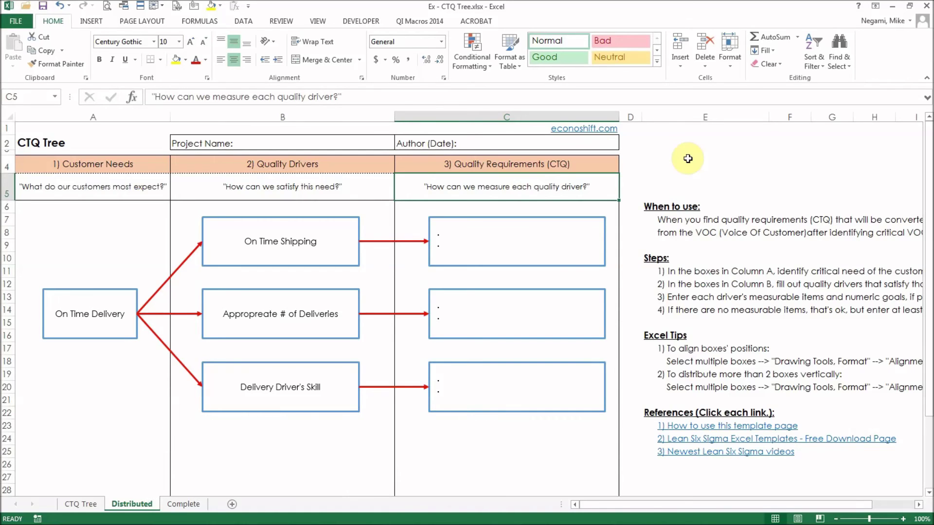
Switch to the Complete sheet to view the finished CTQ tree.
left_click(198, 504)
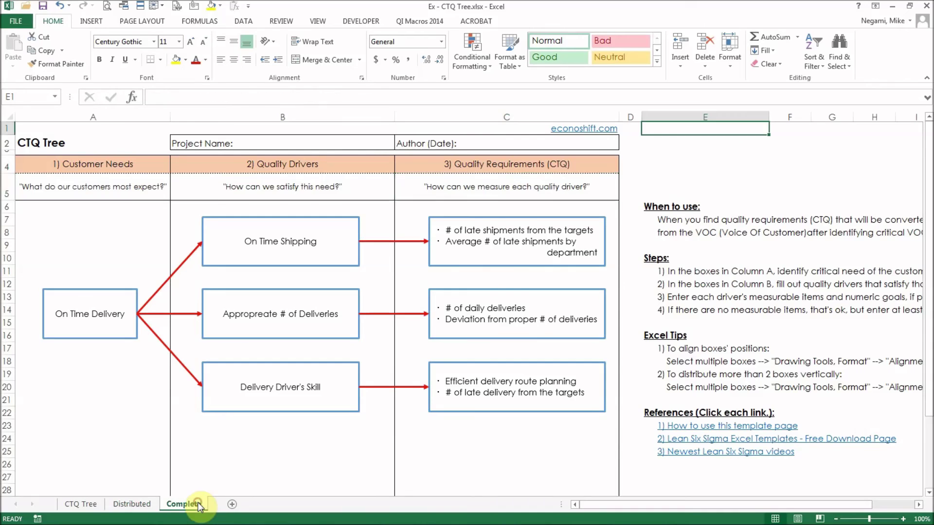